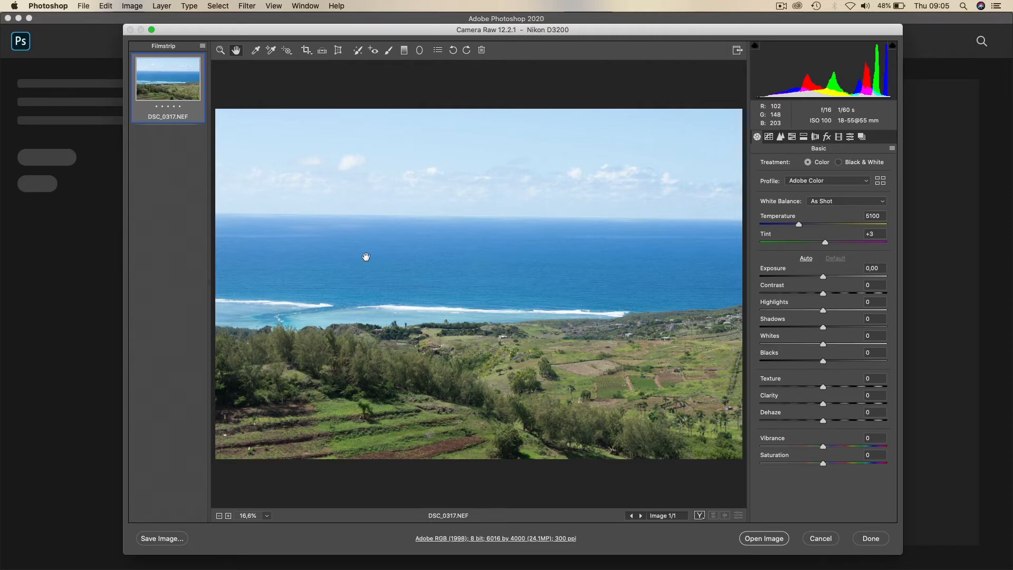
Crop the photo slightly along its right and bottom edges to 5944 by 3896 pixels.
{"action": "left_click", "coordinate": [306, 51]}
{"action": "left_click_drag", "start_coordinate": [217, 110], "coordinate": [745, 471]}
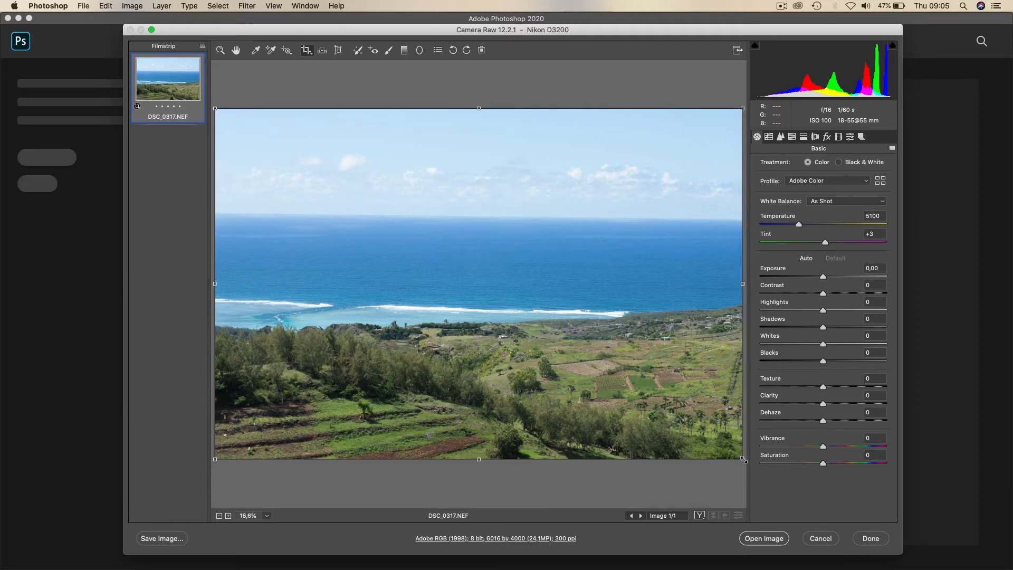
{"action": "key", "text": "shift"}
{"action": "left_click_drag", "start_coordinate": [743, 458], "coordinate": [736, 456]}
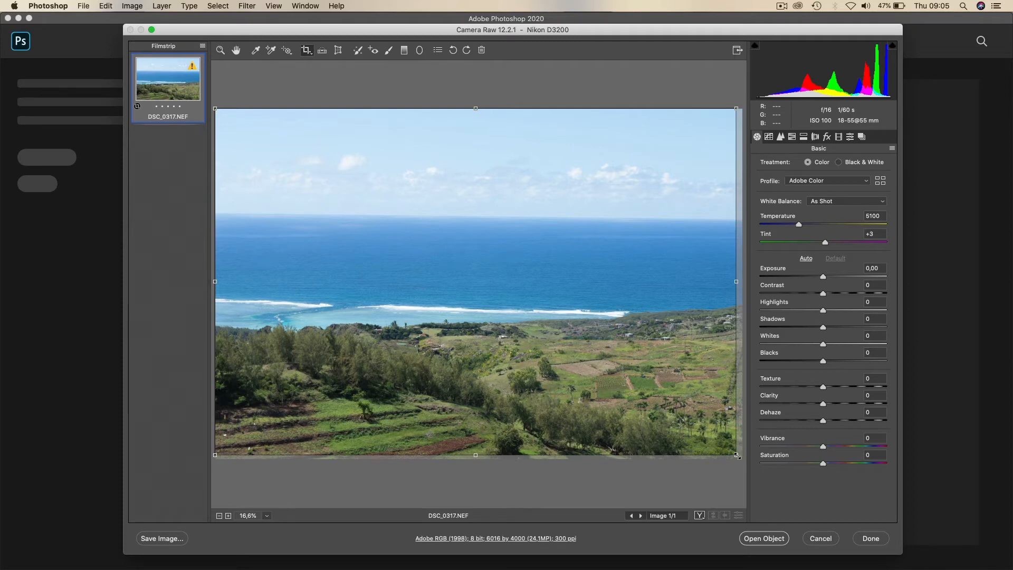
{"action": "left_click_drag", "start_coordinate": [737, 456], "coordinate": [736, 451]}
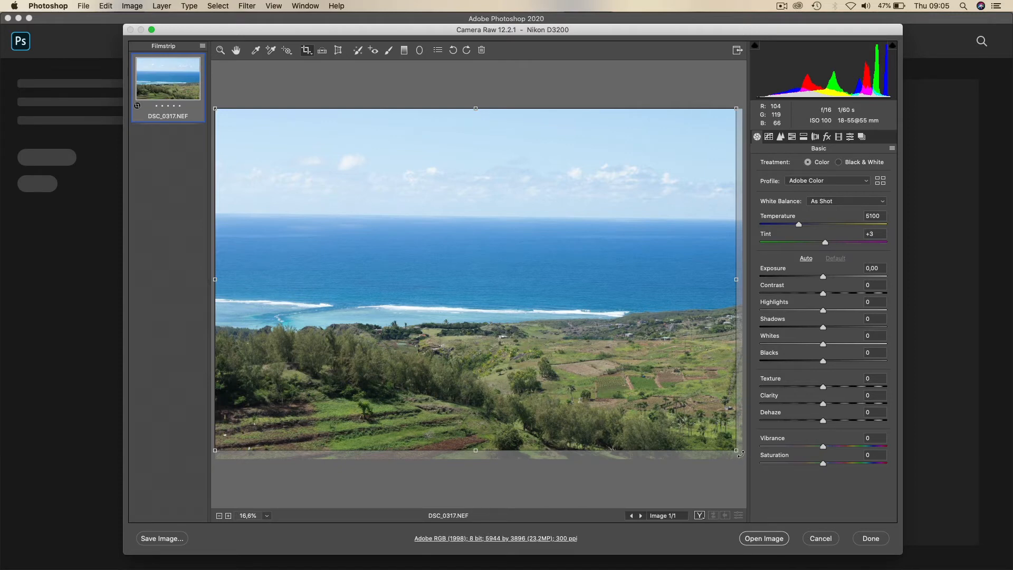
Try to level the horizon by rotating the crop frame and by tracing it with the Straighten tool.
{"action": "left_click_drag", "start_coordinate": [740, 453], "coordinate": [735, 455]}
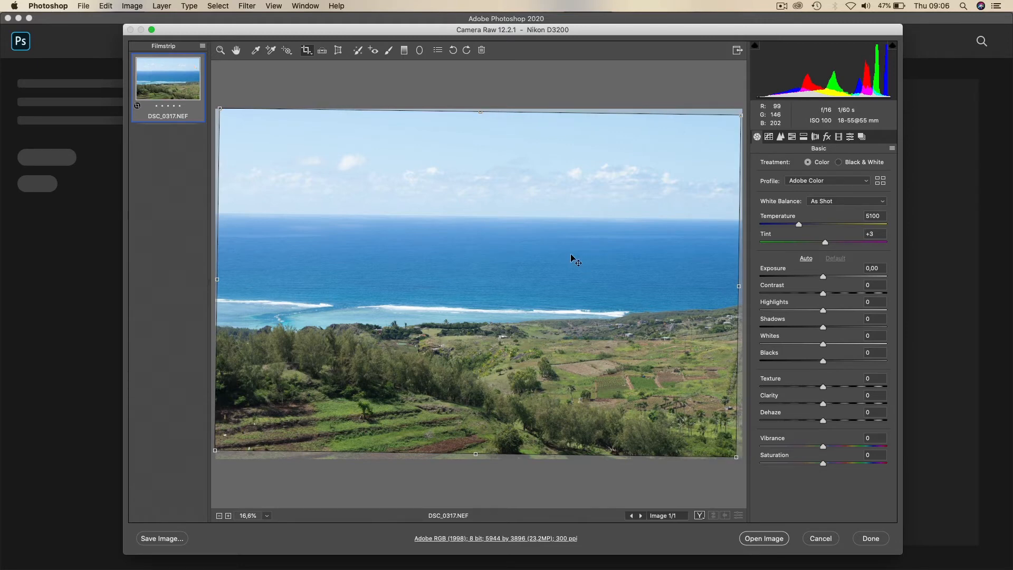
{"action": "key", "text": "Return"}
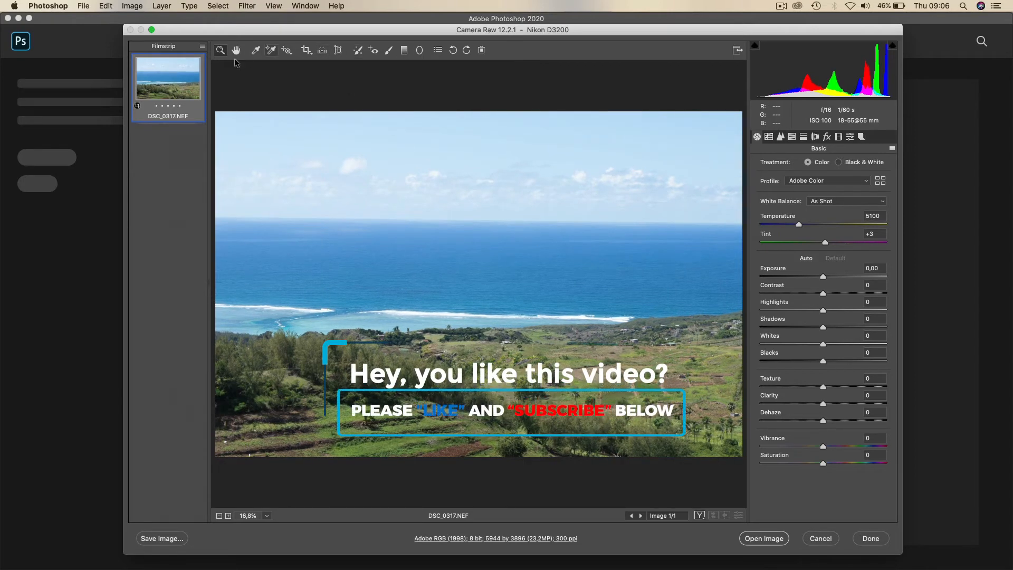
{"action": "left_click", "coordinate": [320, 53]}
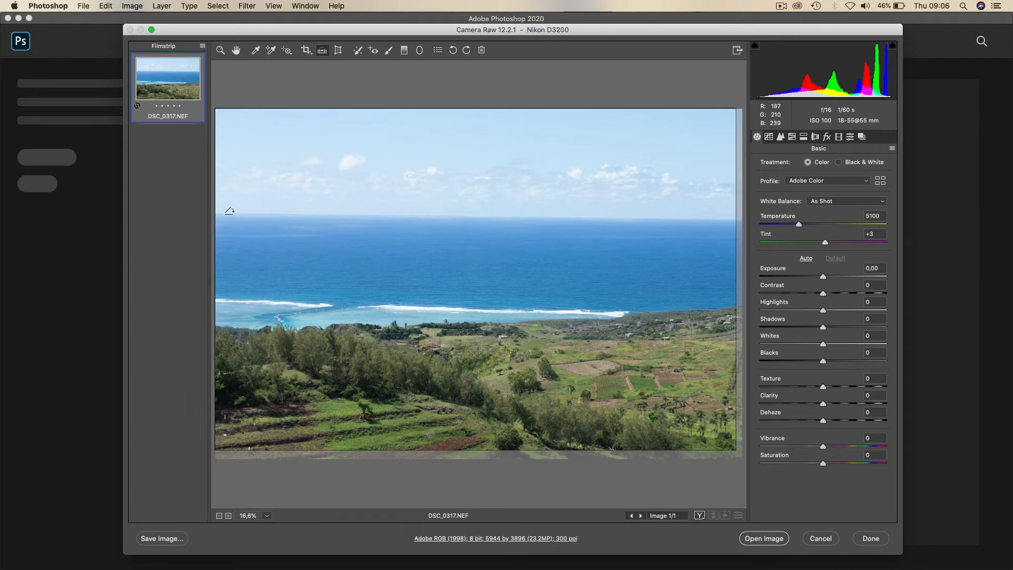
{"action": "left_click_drag", "start_coordinate": [226, 210], "coordinate": [724, 218]}
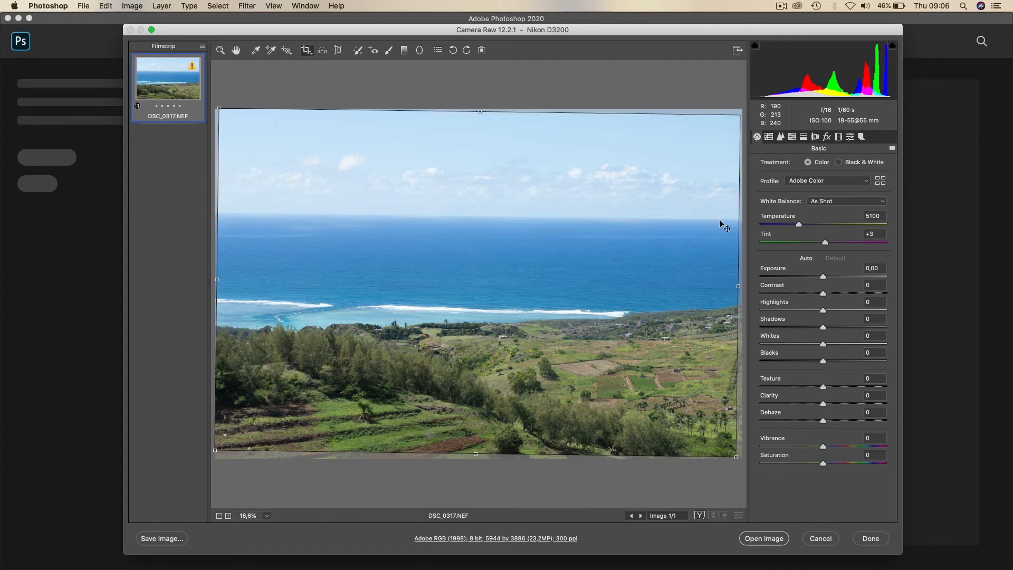
{"action": "key", "text": "z"}
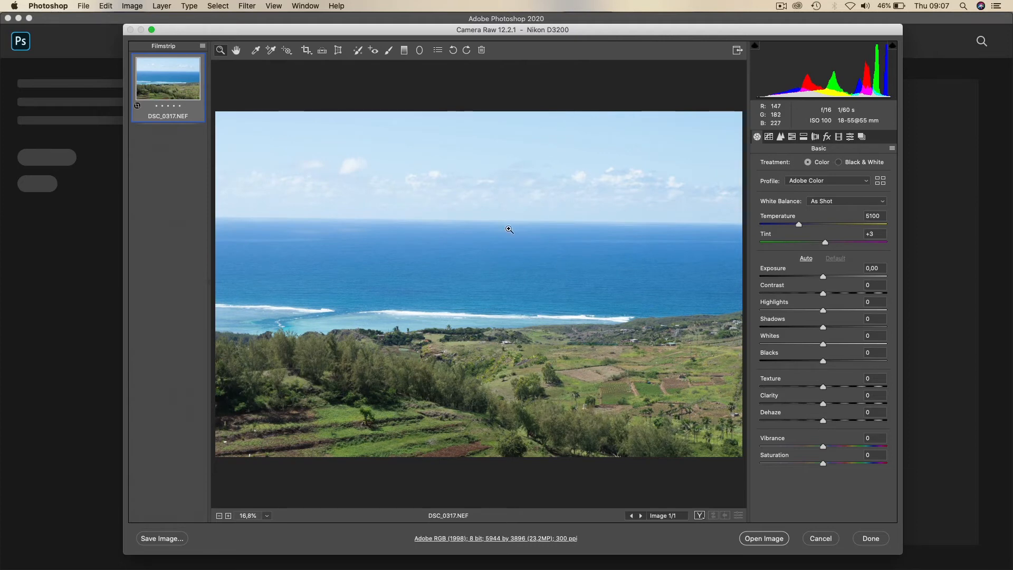
Compare the Auto, Level, Vertical and Full Upright corrections on the photo and apply Auto.
{"action": "left_click", "coordinate": [339, 53]}
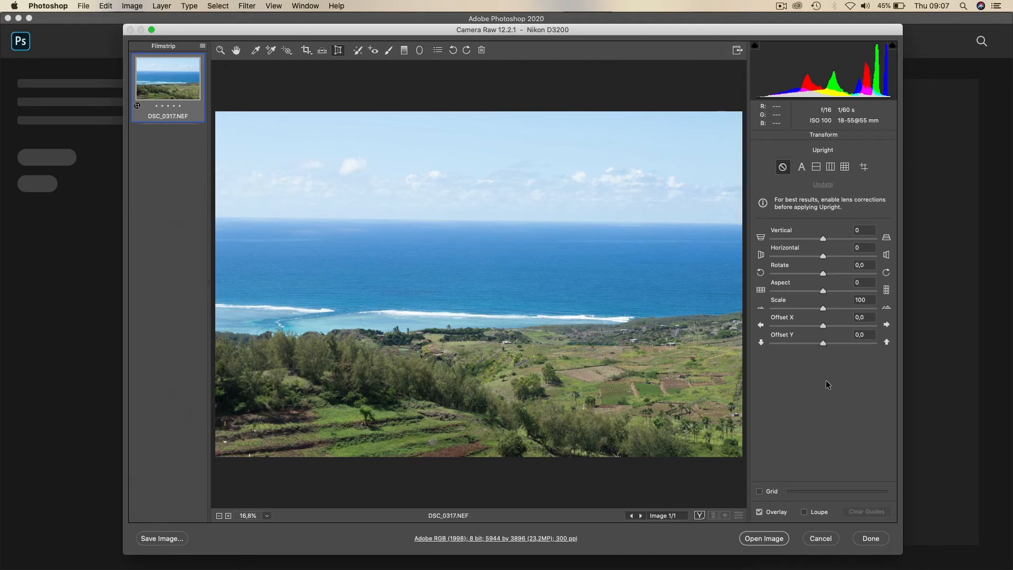
{"action": "left_click", "coordinate": [802, 167]}
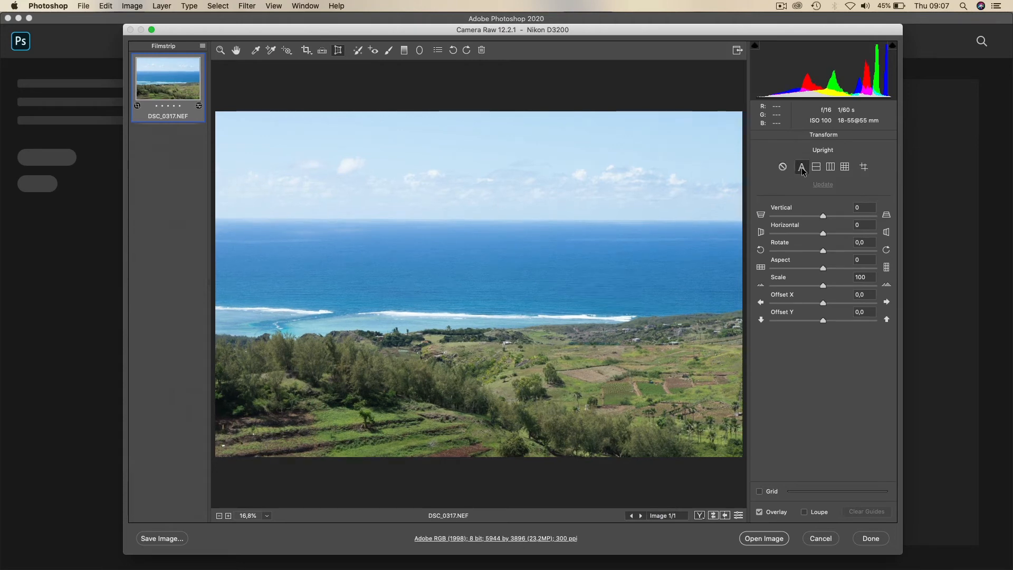
{"action": "left_click", "coordinate": [802, 166]}
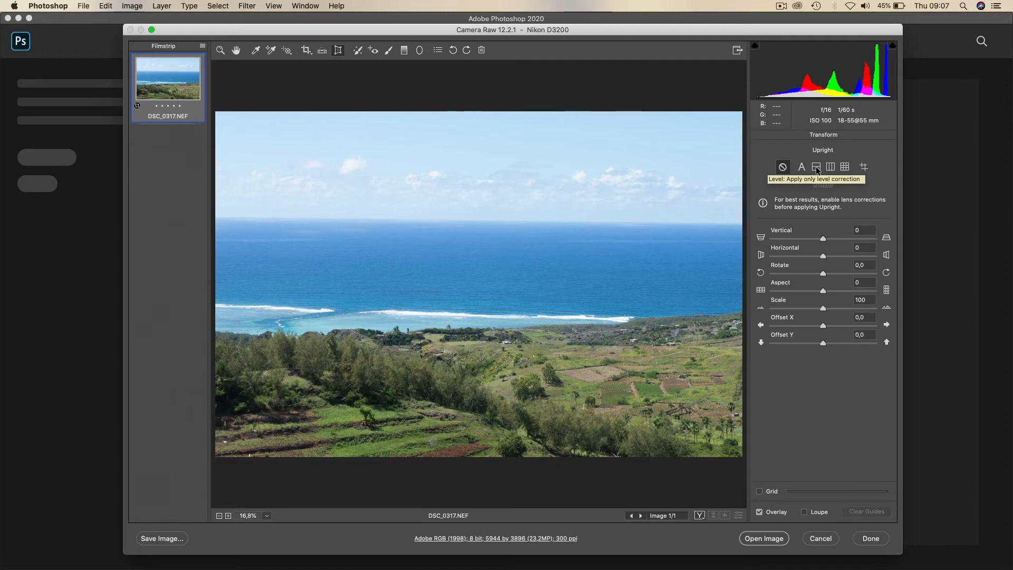
{"action": "left_click", "coordinate": [816, 167]}
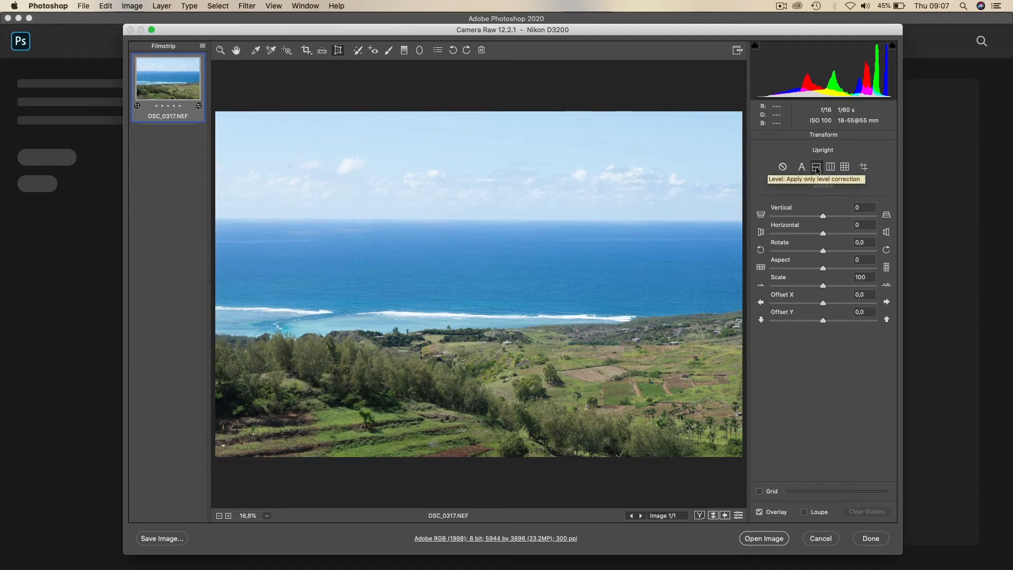
{"action": "left_click", "coordinate": [816, 167]}
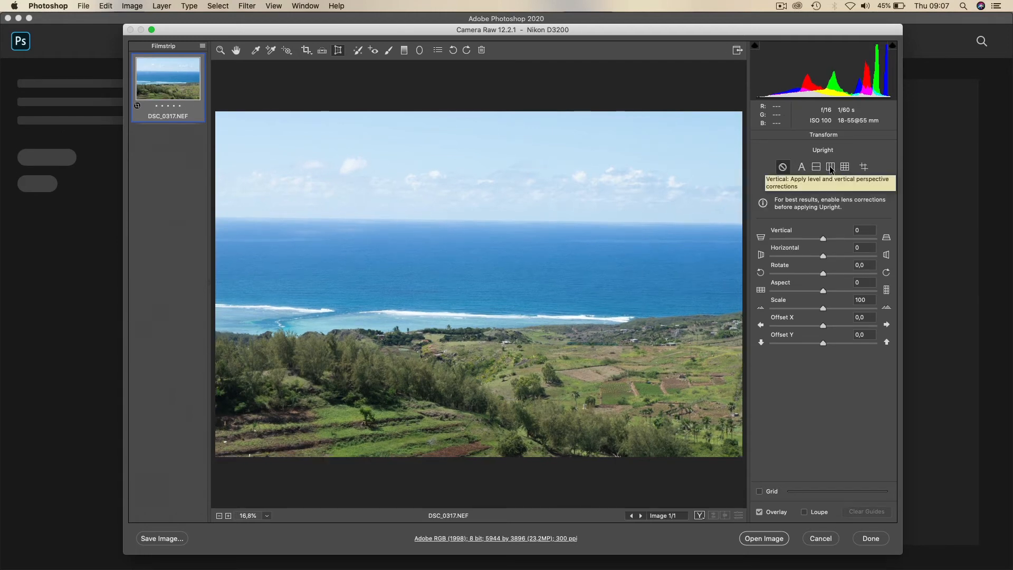
{"action": "left_click", "coordinate": [830, 167]}
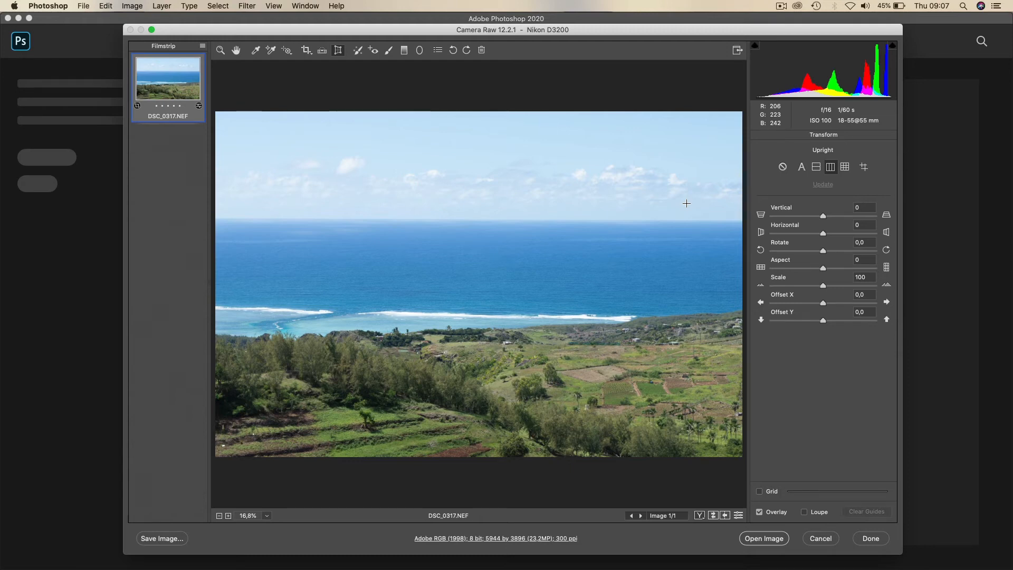
{"action": "left_click", "coordinate": [782, 167]}
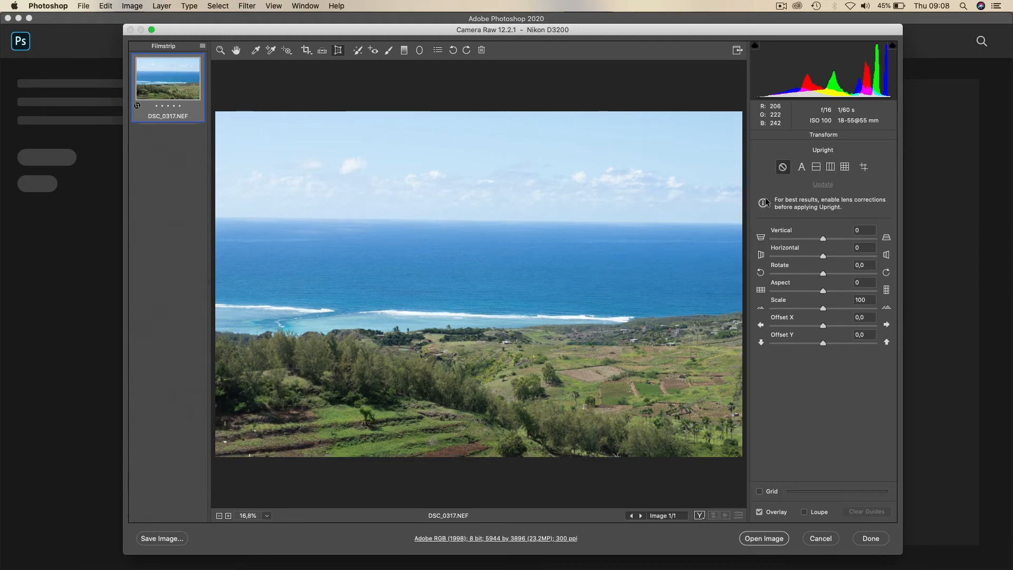
{"action": "left_click", "coordinate": [844, 168]}
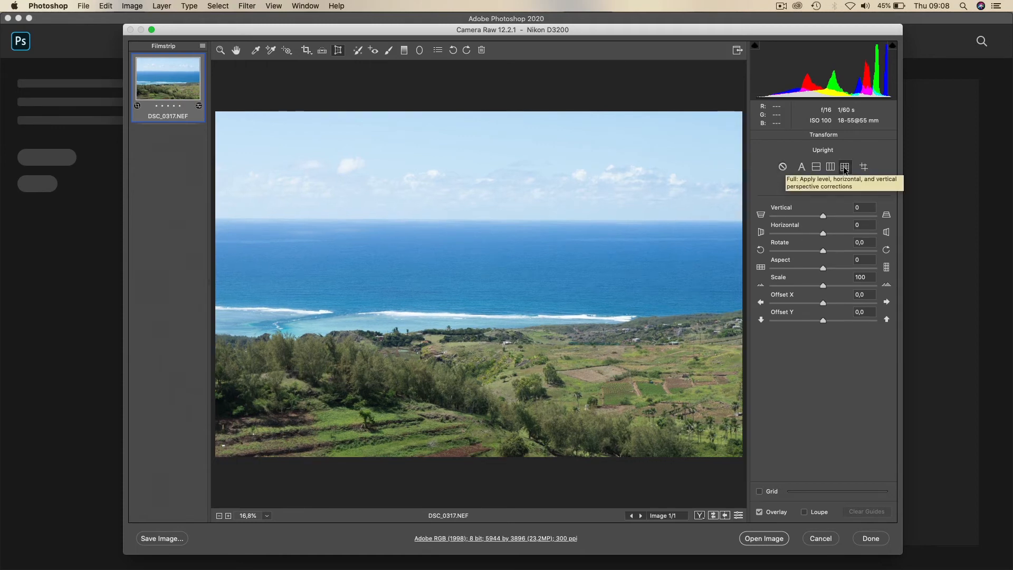
{"action": "key", "text": "super+z"}
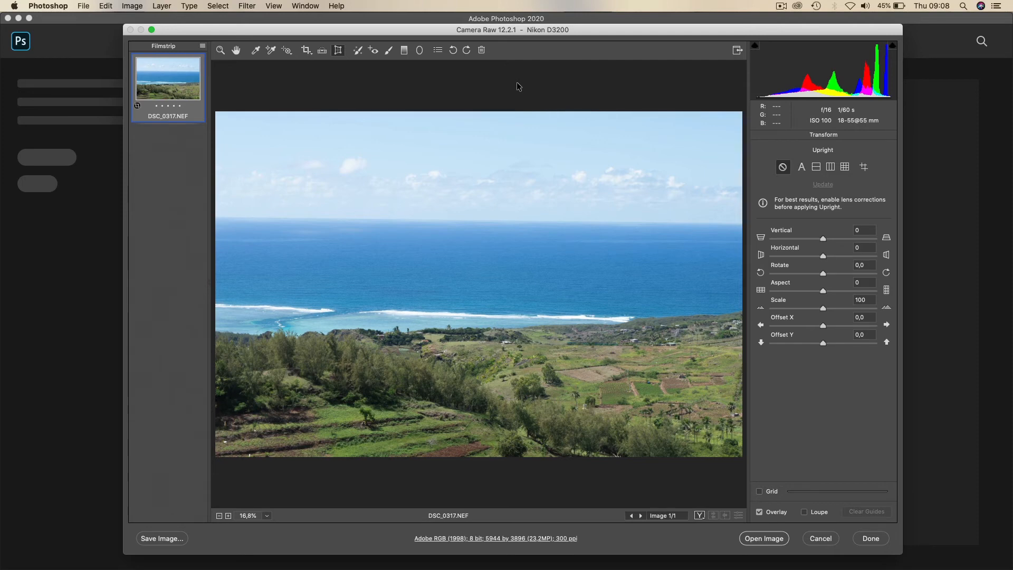
{"action": "left_click", "coordinate": [801, 167]}
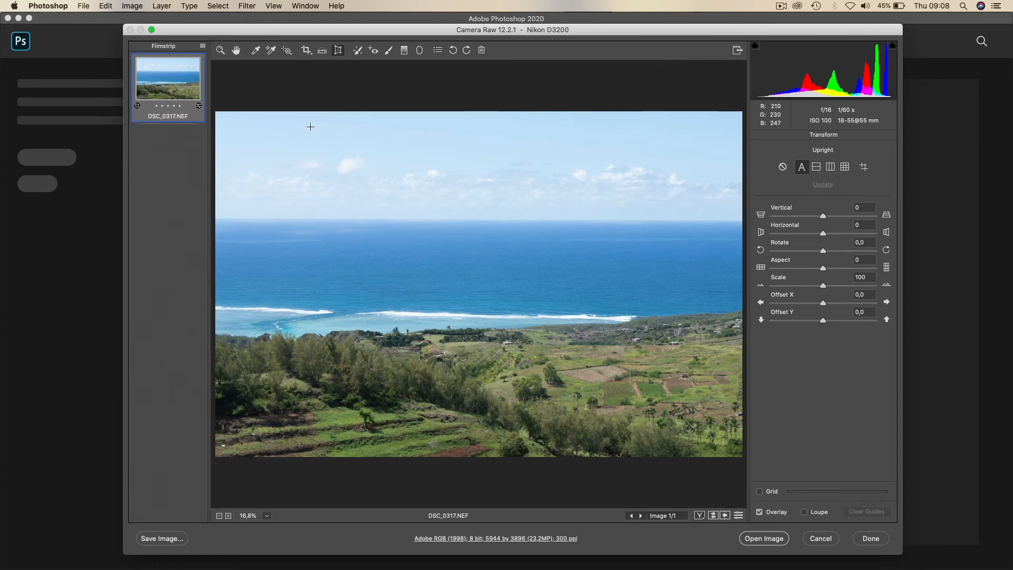
{"action": "left_click", "coordinate": [236, 52]}
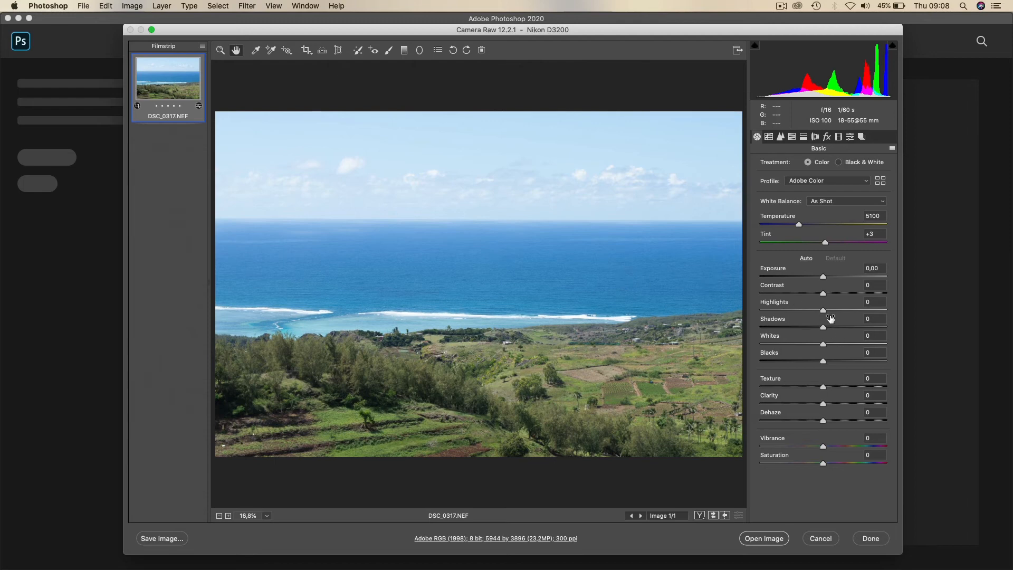
Adjust the photo's tones to Highlights -100, Shadows +4, Whites +5 and Blacks -42.
{"action": "left_click_drag", "start_coordinate": [823, 310], "coordinate": [758, 311]}
{"action": "left_click_drag", "start_coordinate": [823, 327], "coordinate": [826, 327]}
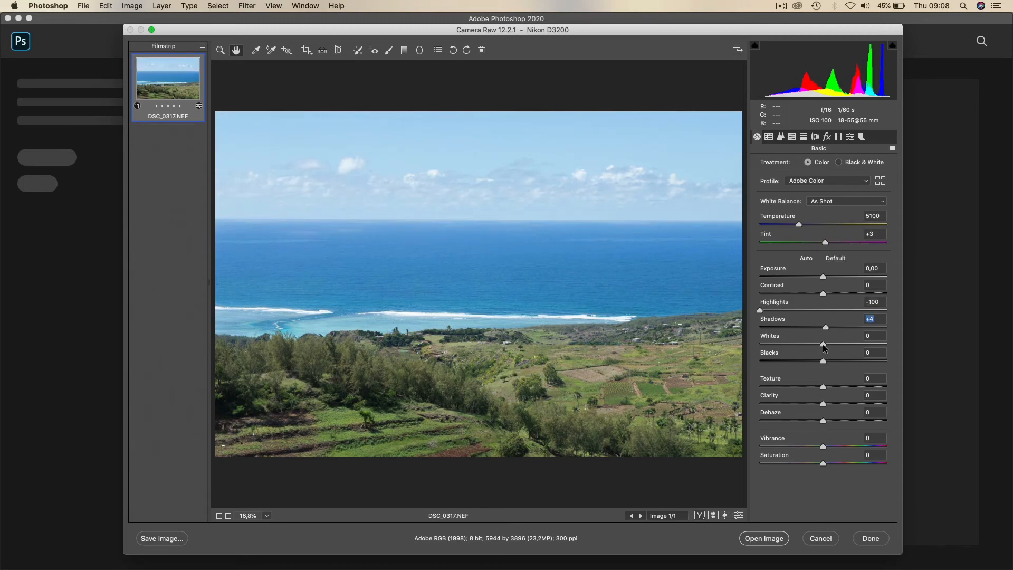
{"action": "key", "text": "alt"}
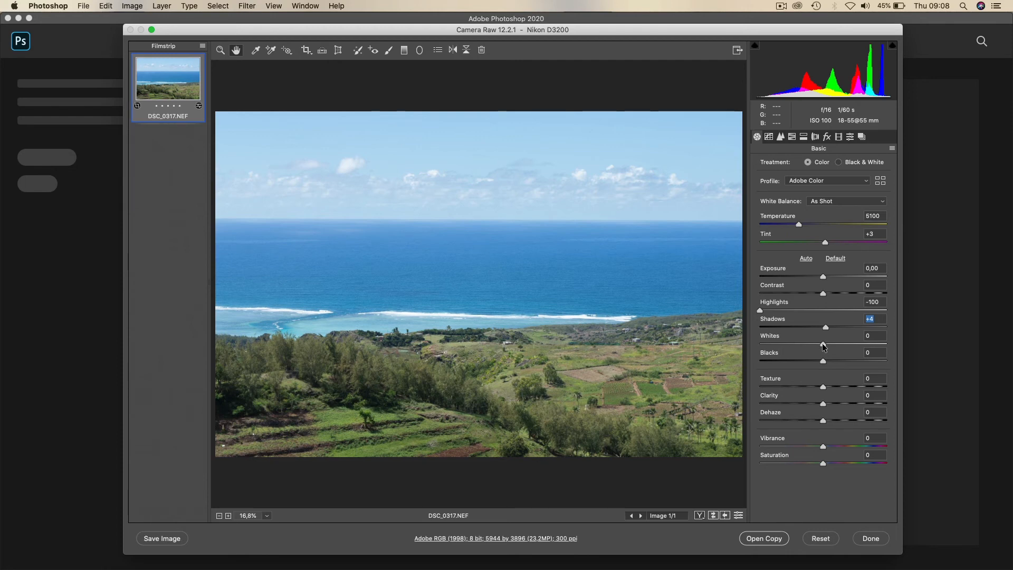
{"action": "left_click_drag", "start_coordinate": [823, 345], "coordinate": [797, 361]}
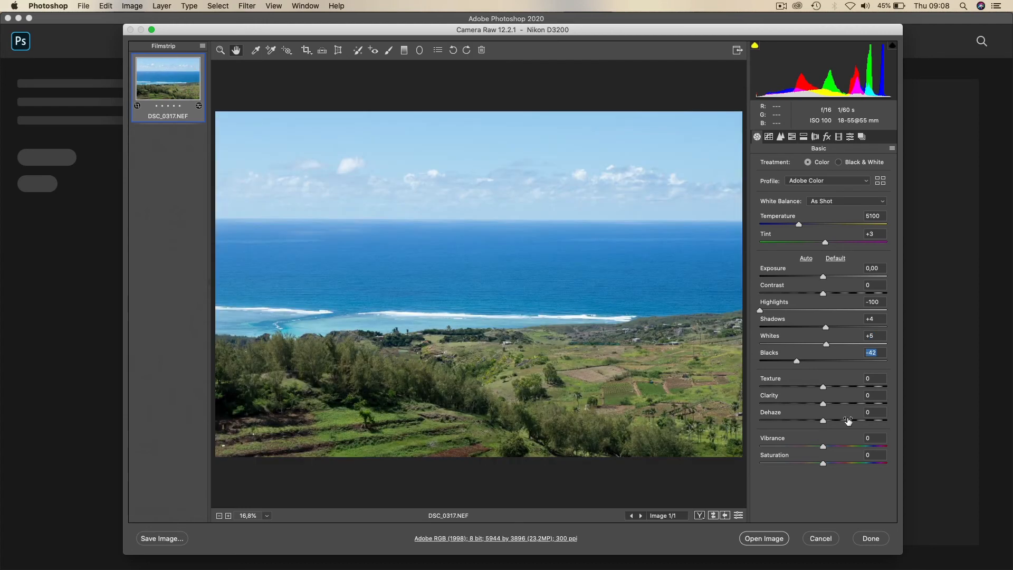
Set Clarity to +8, Dehaze to +18, Contrast to +8 and Vibrance to +3.
{"action": "left_click_drag", "start_coordinate": [823, 403], "coordinate": [834, 423]}
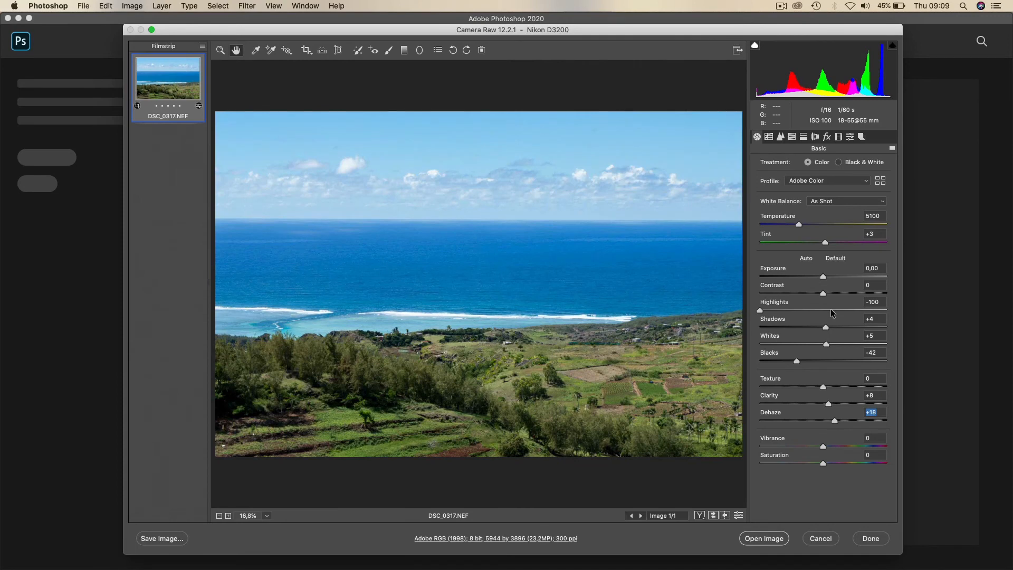
{"action": "left_click_drag", "start_coordinate": [824, 292], "coordinate": [828, 292]}
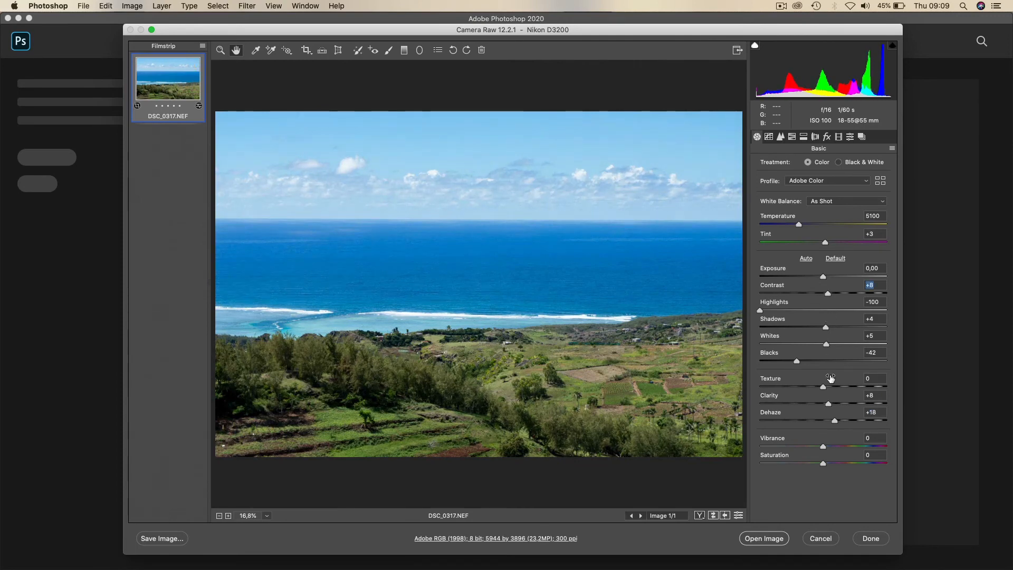
{"action": "left_click_drag", "start_coordinate": [824, 447], "coordinate": [826, 447]}
{"action": "left_click", "coordinate": [824, 463]}
Raise the HSL saturation of the aquas to +19 and of the blues to +16.
{"action": "left_click", "coordinate": [791, 137]}
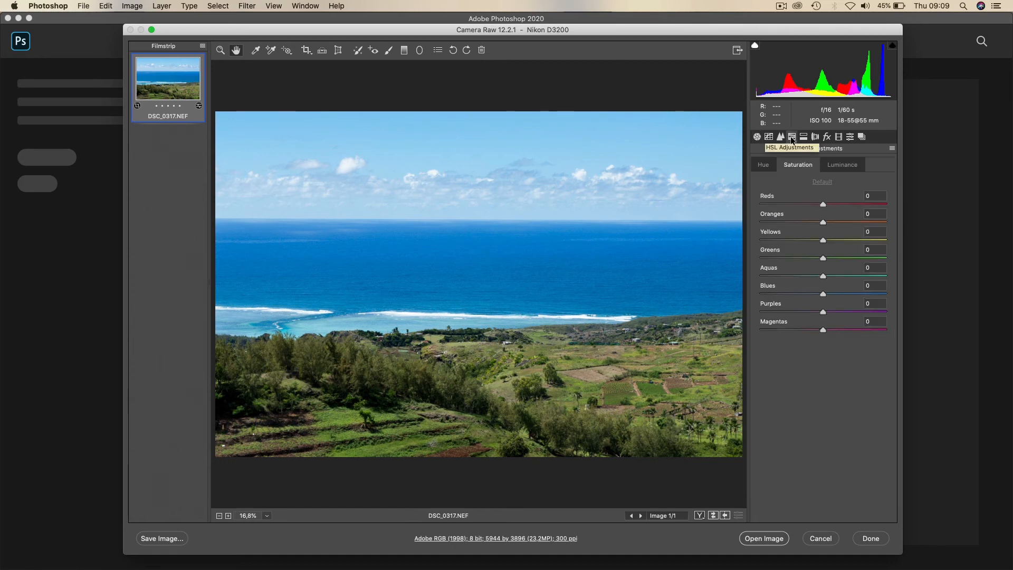
{"action": "left_click_drag", "start_coordinate": [823, 279], "coordinate": [834, 281]}
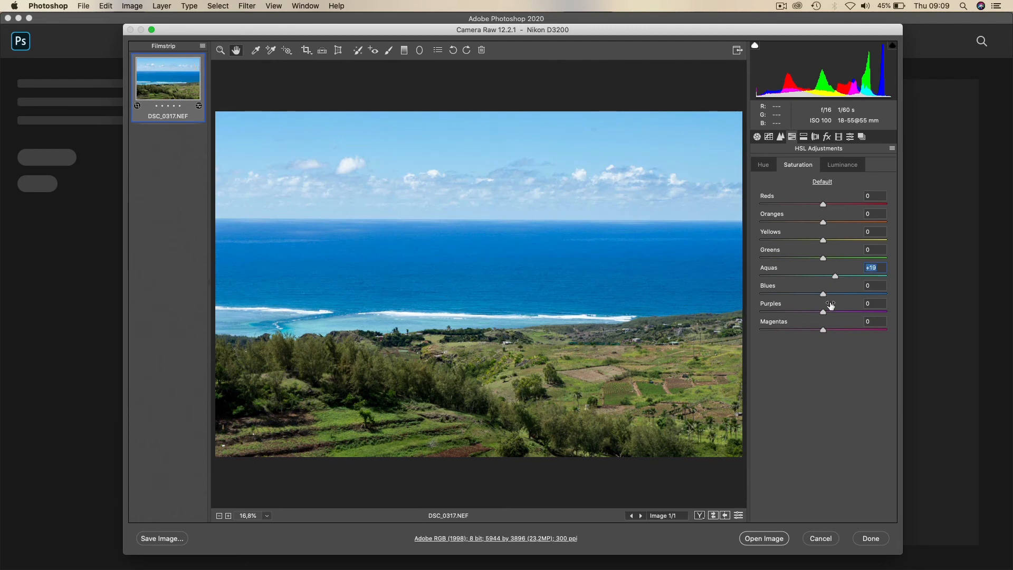
{"action": "left_click_drag", "start_coordinate": [822, 298], "coordinate": [831, 299]}
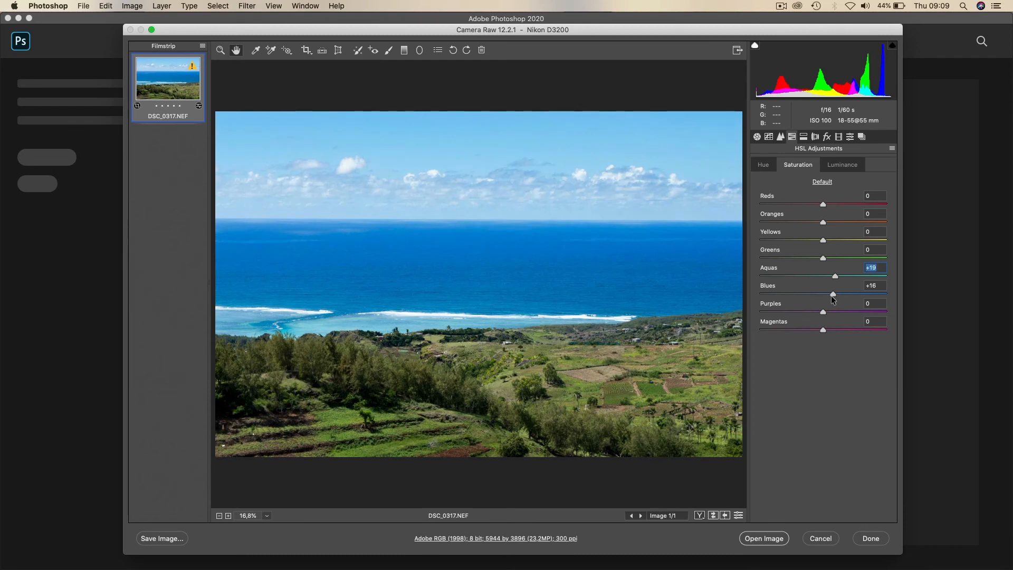
{"action": "left_click", "coordinate": [832, 297]}
{"action": "left_click", "coordinate": [757, 137]}
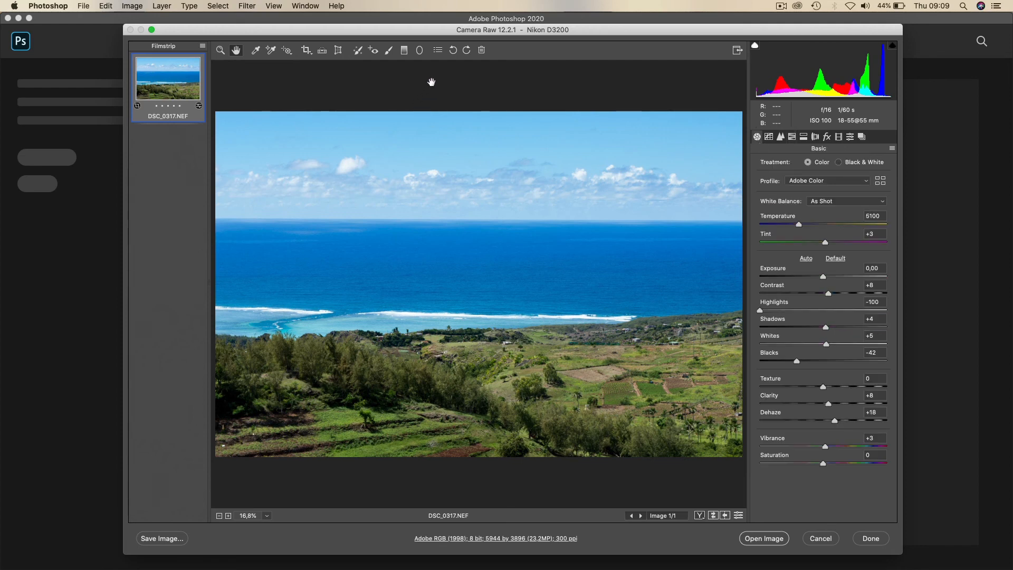
Darken the sky with a Graduated Filter running from the photo's top edge down to just above the horizon.
{"action": "left_click", "coordinate": [404, 49]}
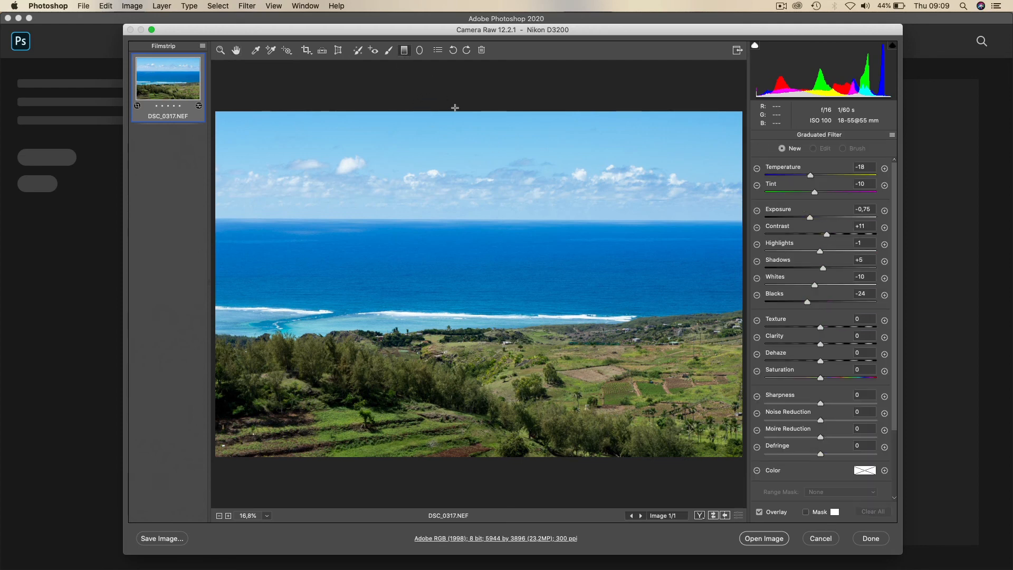
{"action": "left_click_drag", "start_coordinate": [455, 107], "coordinate": [443, 204]}
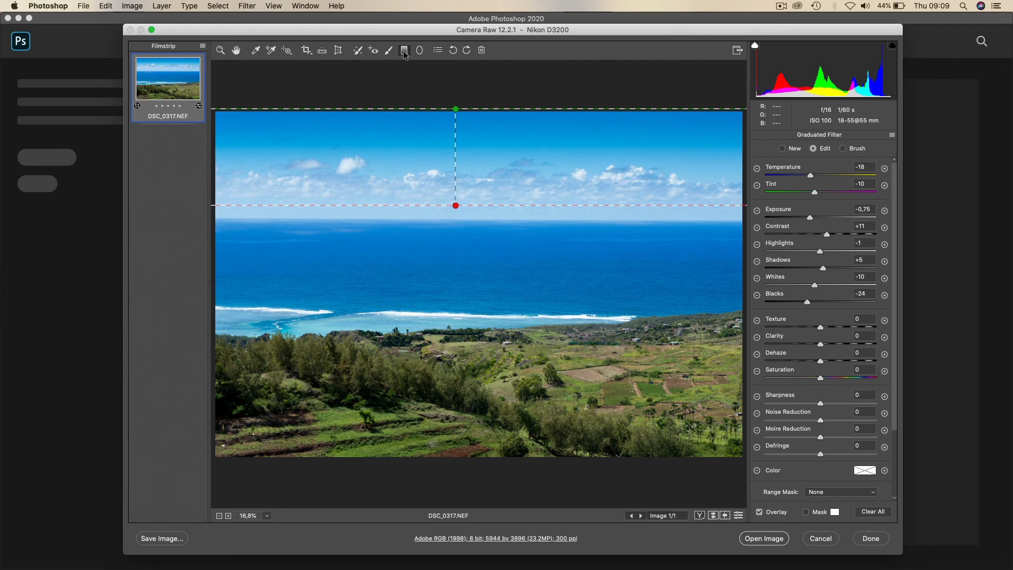
{"action": "left_click", "coordinate": [643, 133]}
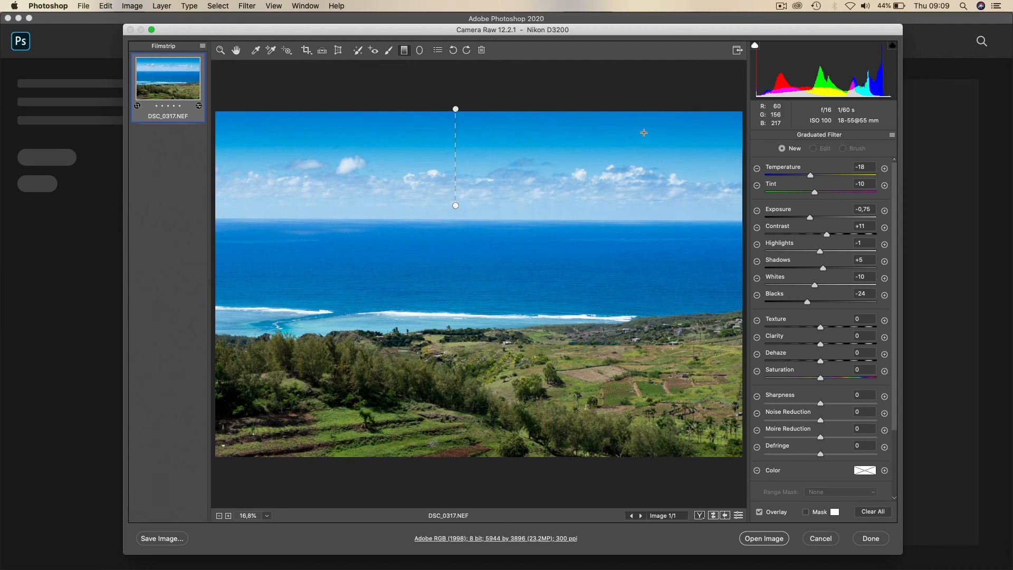
{"action": "key", "text": "z"}
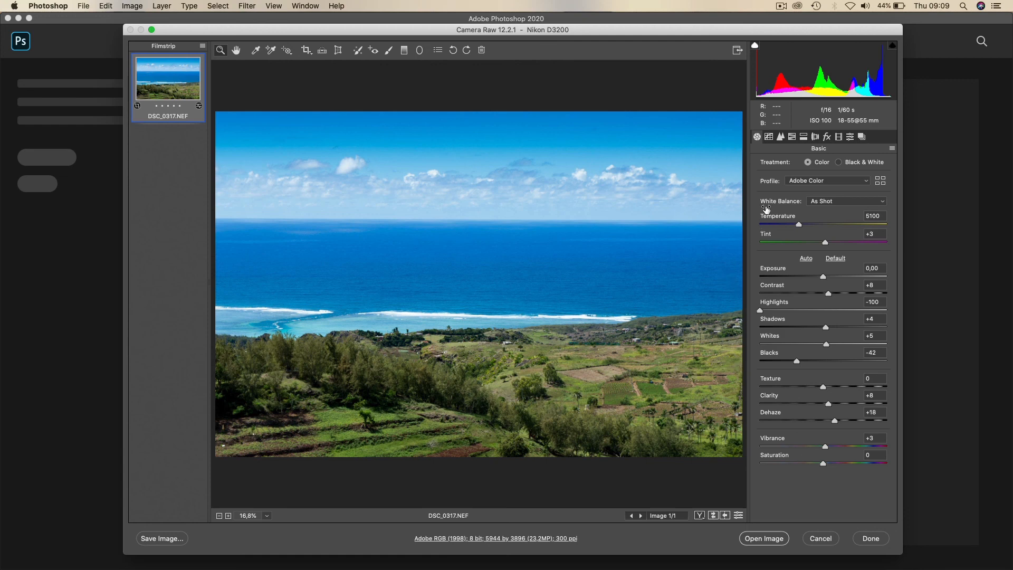
Set the photo's sharpening amount to 58.
{"action": "left_click", "coordinate": [780, 137]}
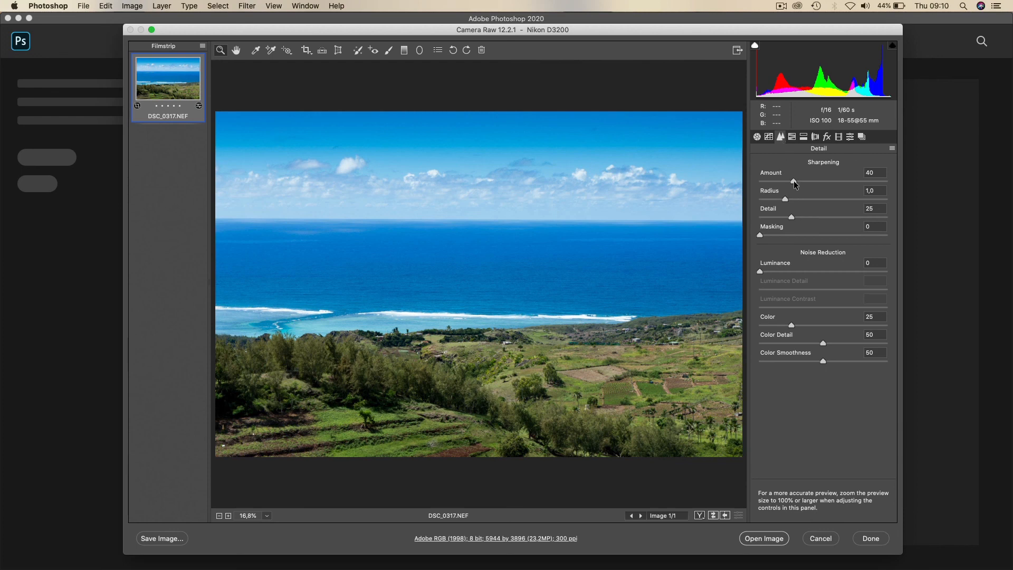
{"action": "left_click_drag", "start_coordinate": [793, 181], "coordinate": [804, 180]}
{"action": "left_click", "coordinate": [808, 181]}
Compare the photo before and after the edits, first side by side and in a split view.
{"action": "left_click", "coordinate": [700, 515]}
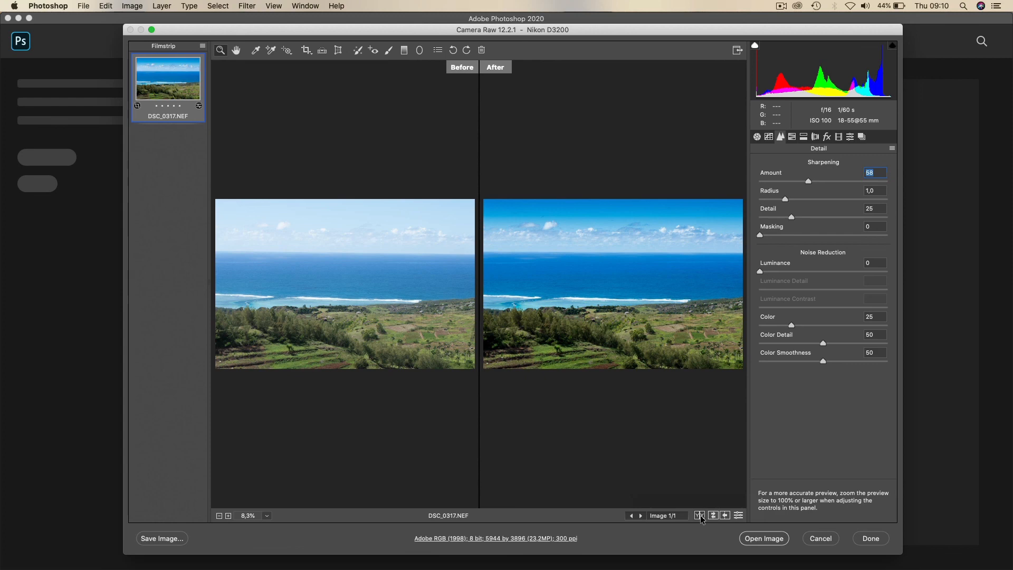
{"action": "left_click", "coordinate": [699, 514]}
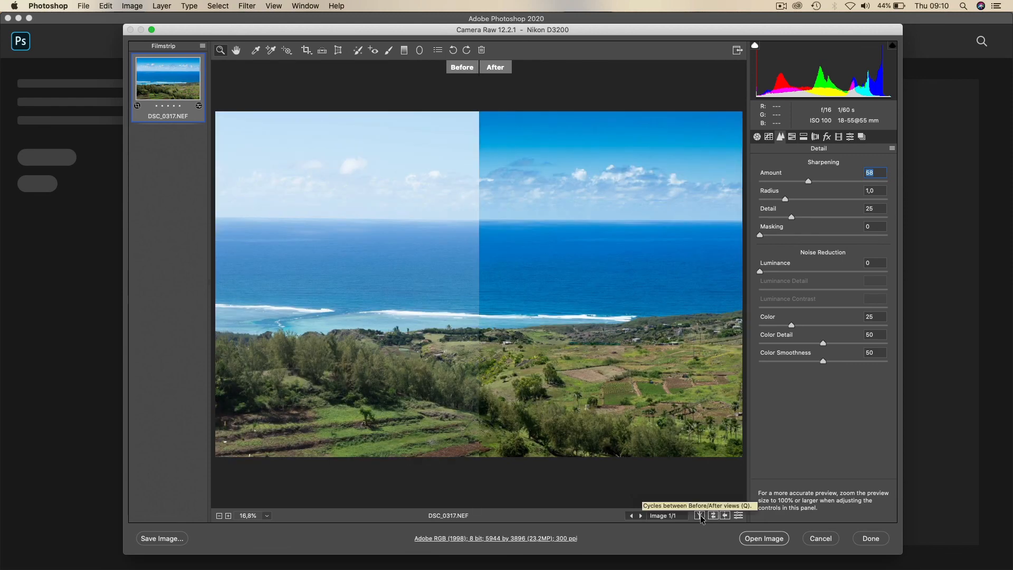